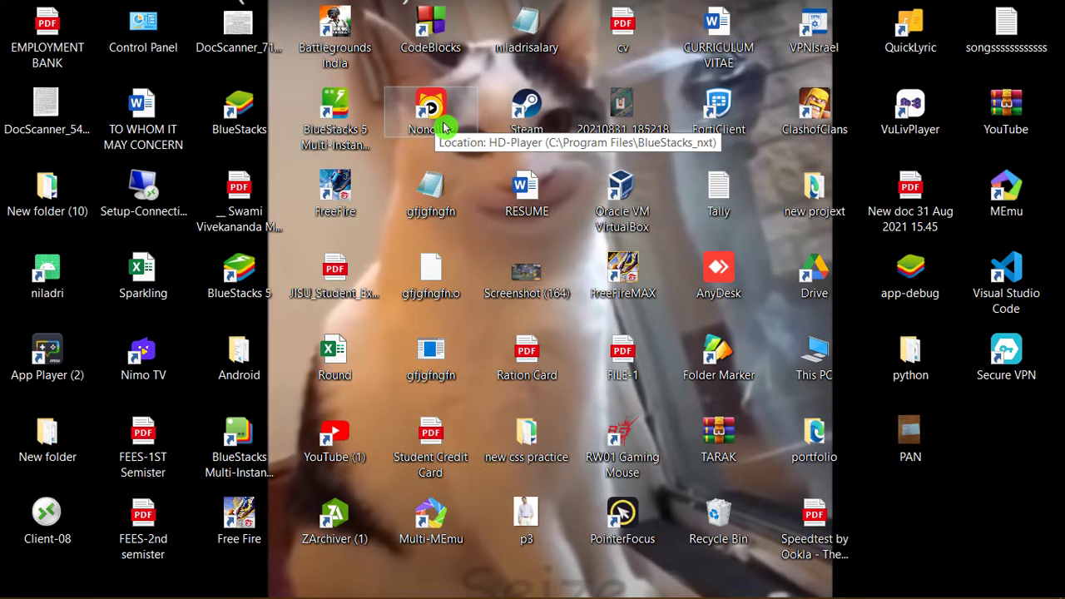
Launch TallyPrime, start a new ledger under Sundry Debtors, and enter the debtor's full name
mouse_move(359, 596)
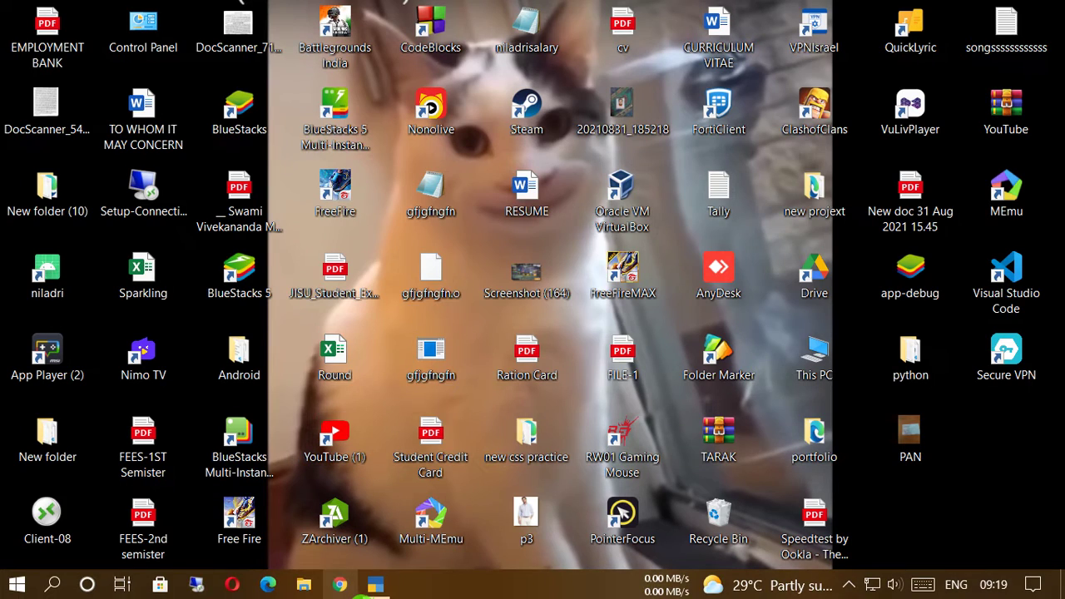
left_click(379, 590)
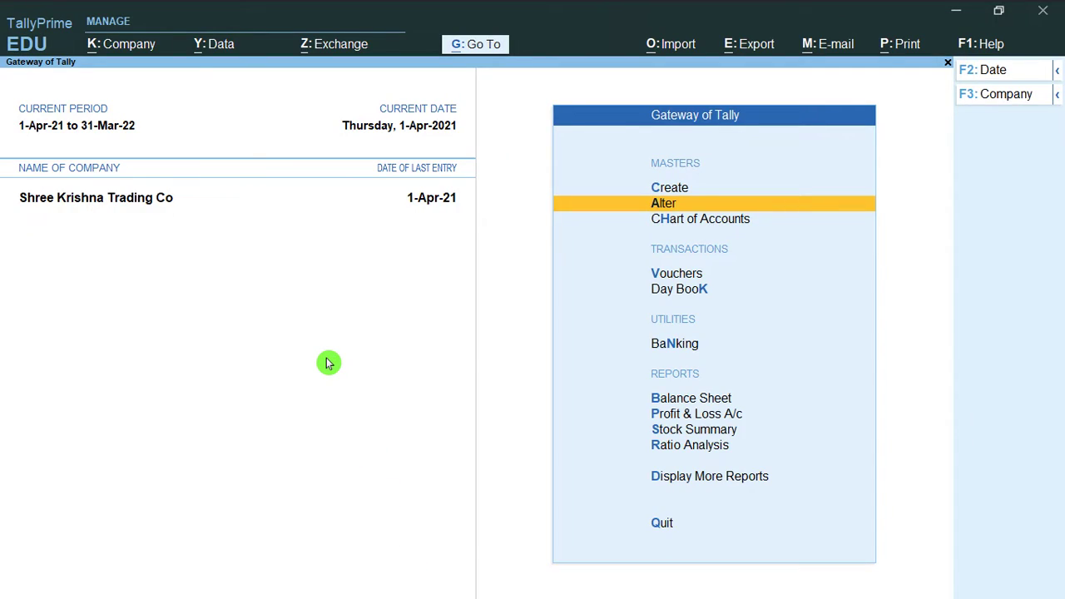
key("Down")
key("Down")
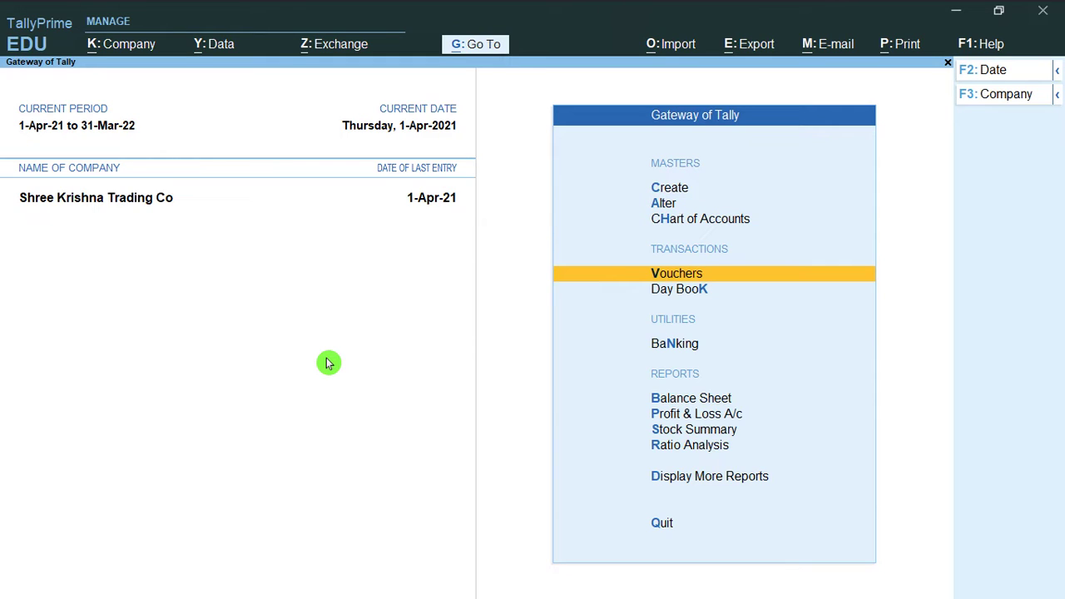
key("Up")
key("Up")
key("Up")
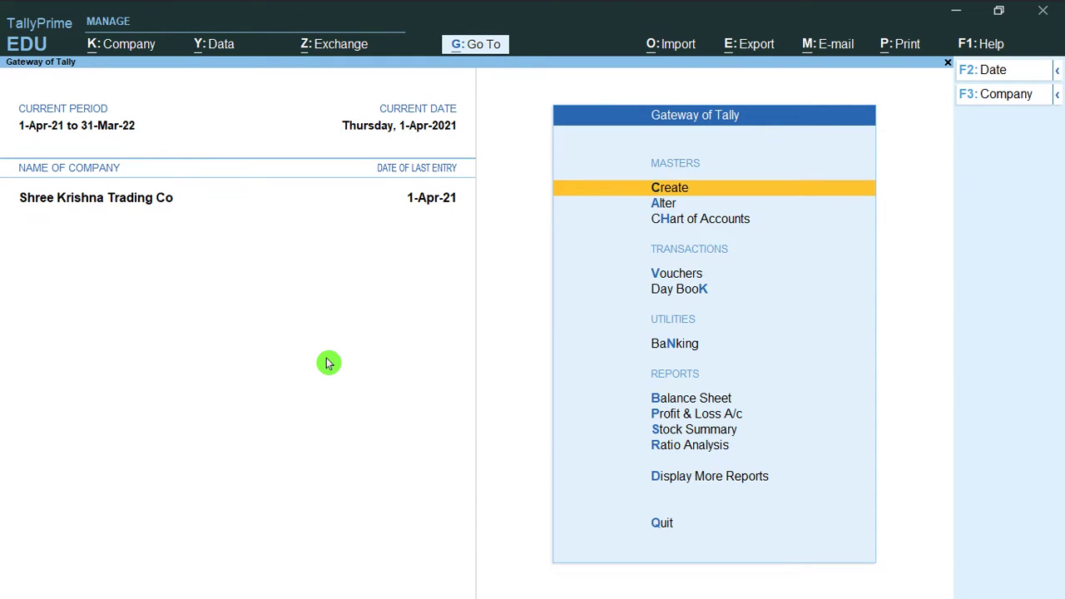
key("Return")
key("Down")
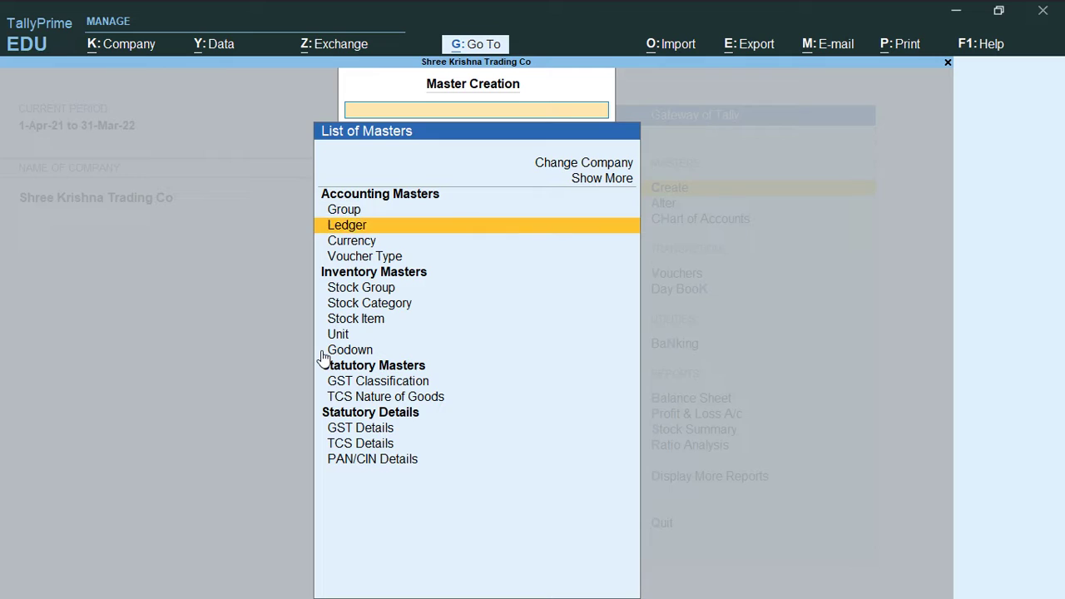
key("Return")
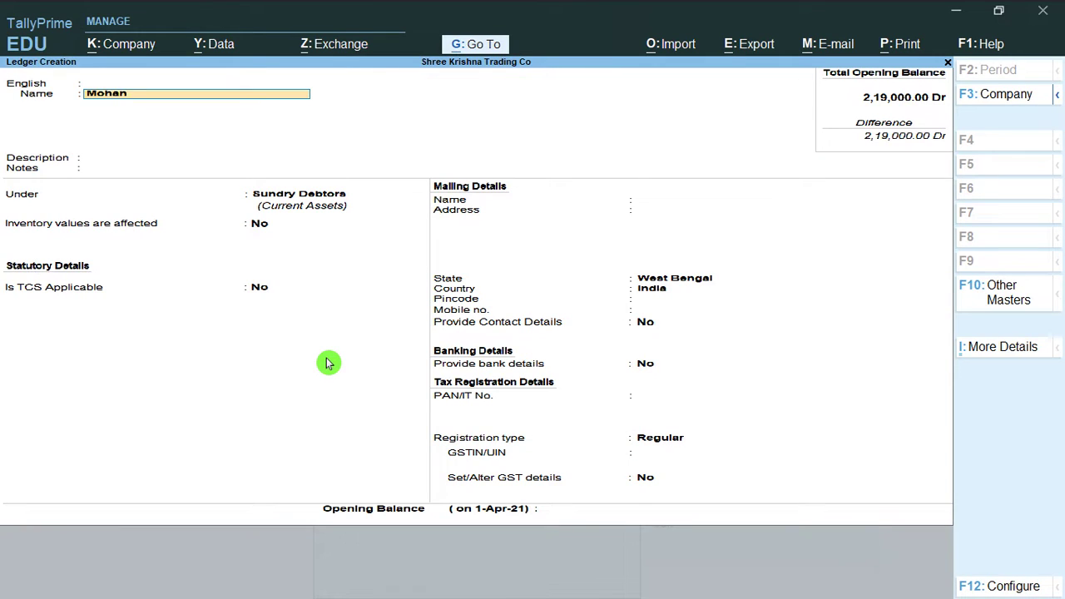
key("Return")
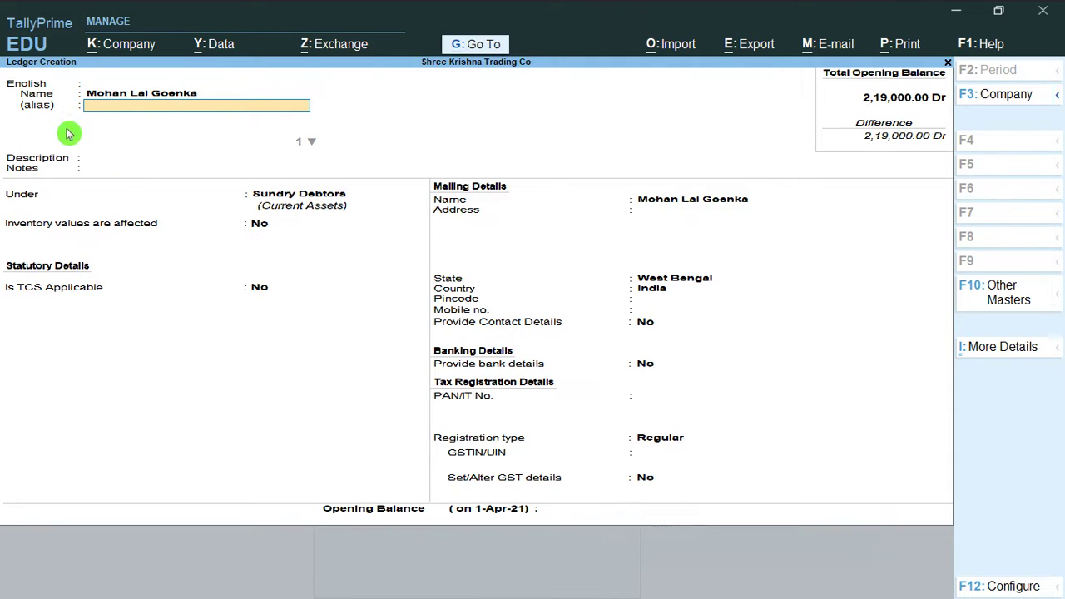
Add the debtor's short name and initials as two aliases, then save the ledger
type("Mohan")
key("Return")
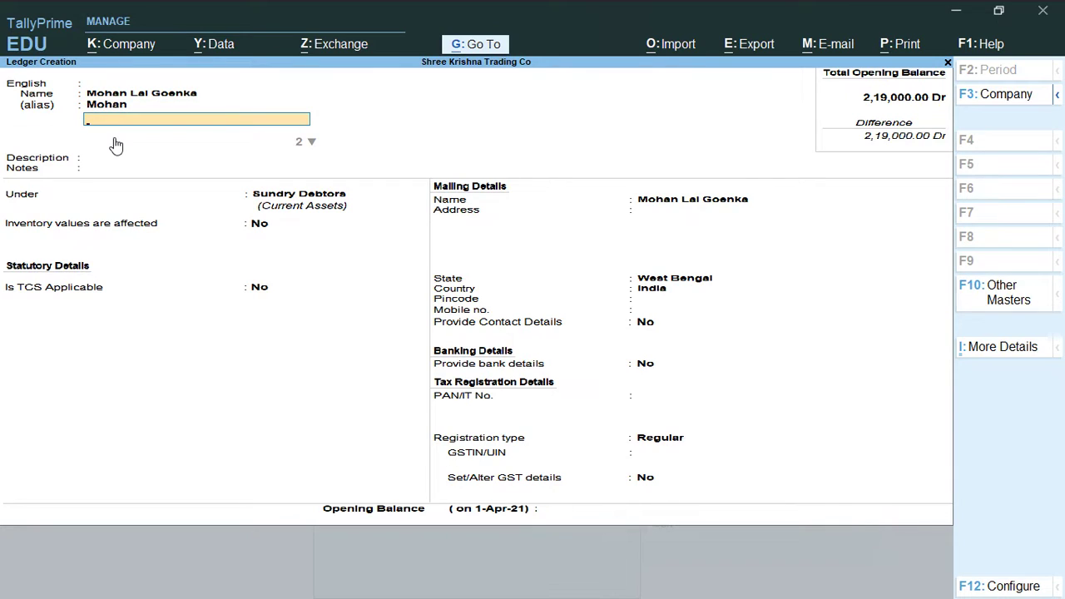
type("MLG")
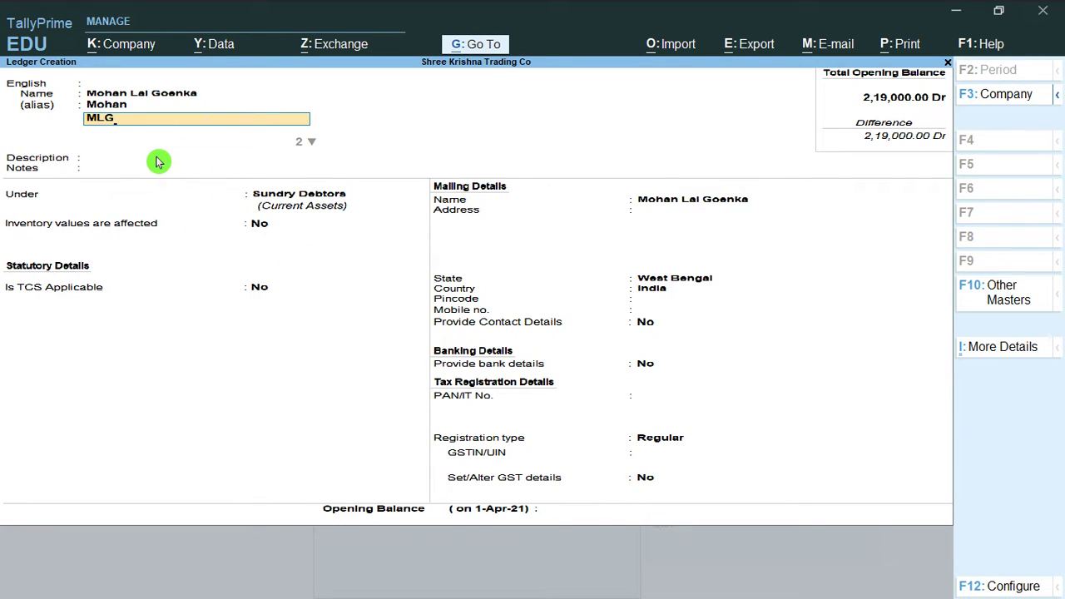
key("ctrl+a")
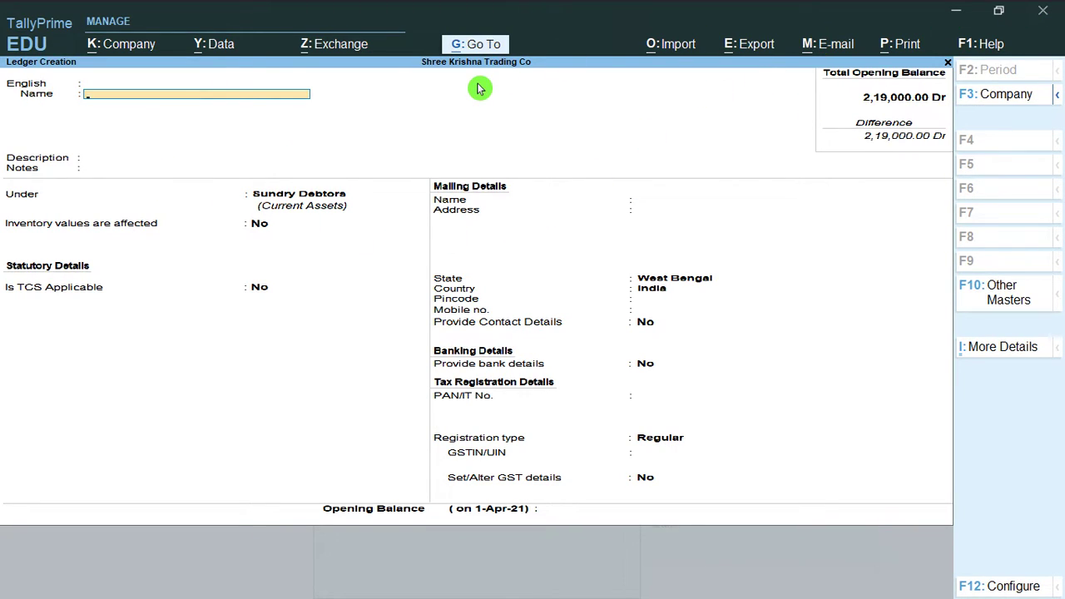
Back out to the Gateway of Tally and start a new Receipt voucher
key("Escape")
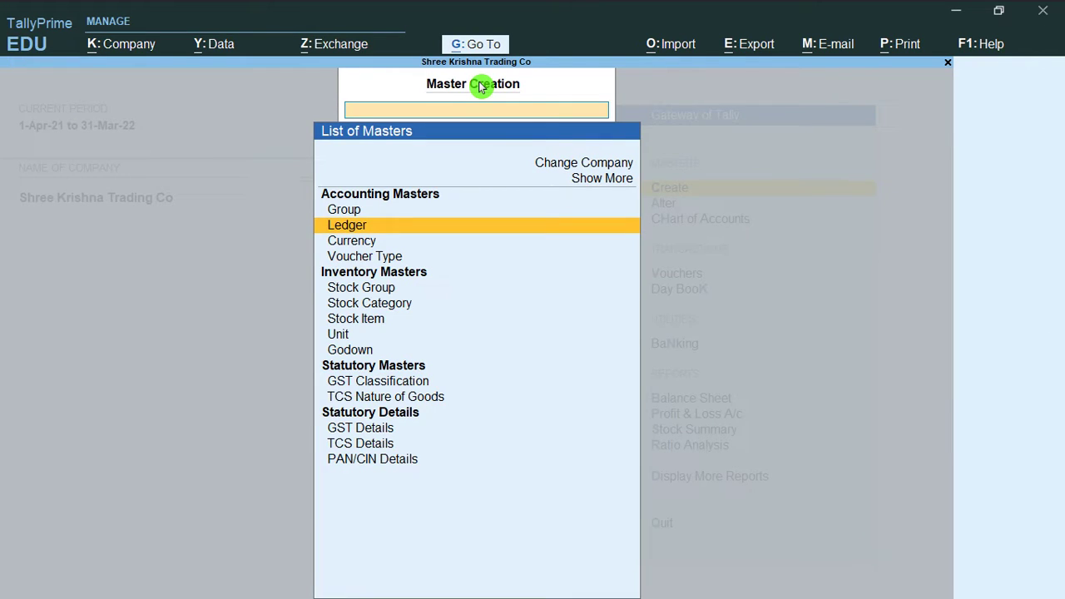
key("Escape")
key("Escape")
key("Escape")
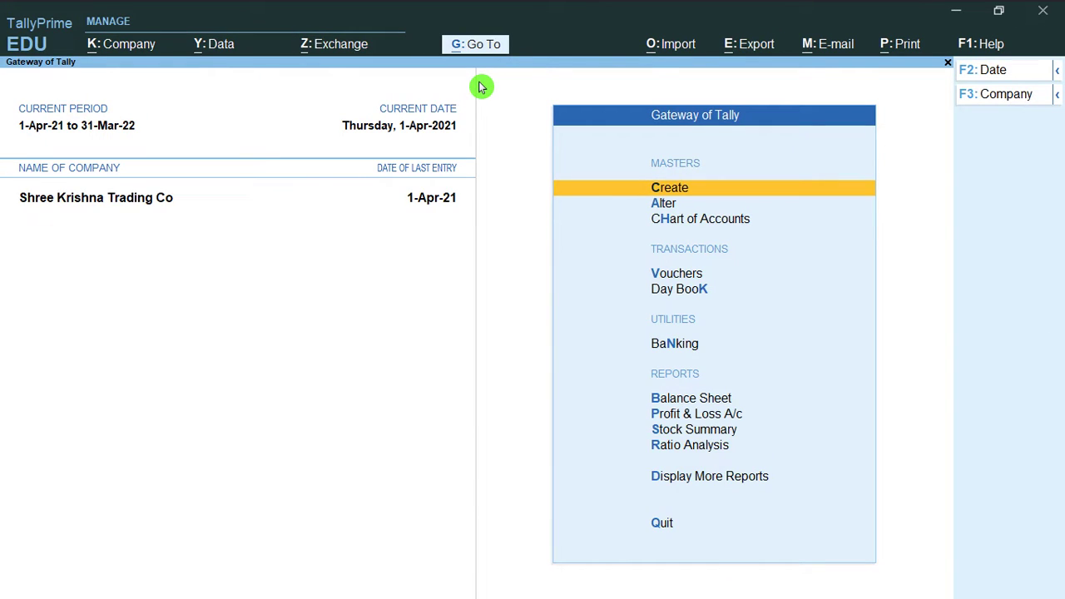
key("Down")
key("Down")
key("Down")
key("Return")
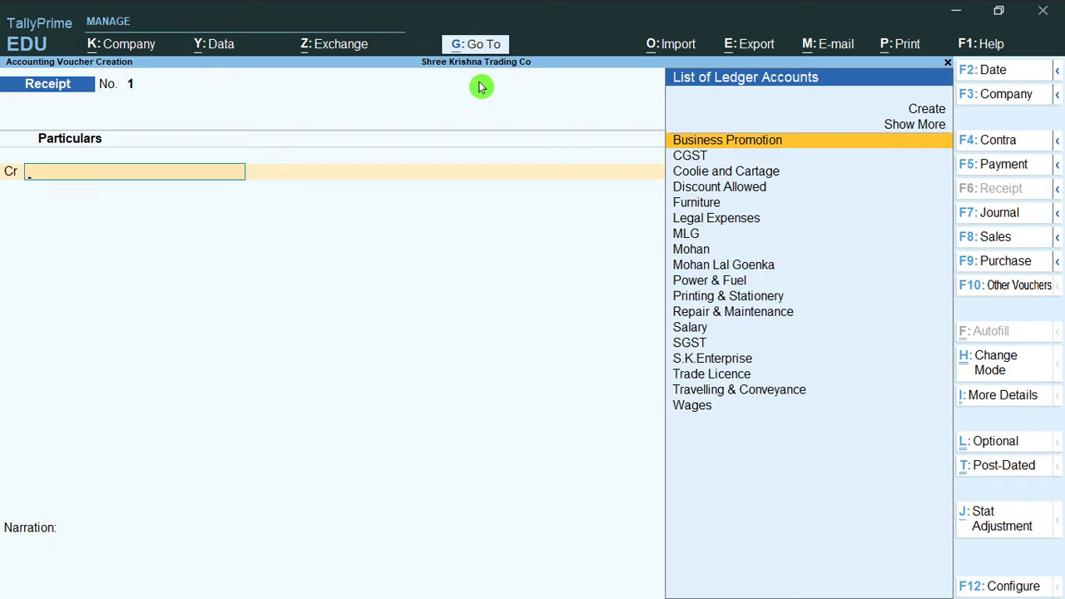
key("Down")
key("Down")
key("Down")
key("Down")
key("Down")
key("Down")
key("Down")
key("Down")
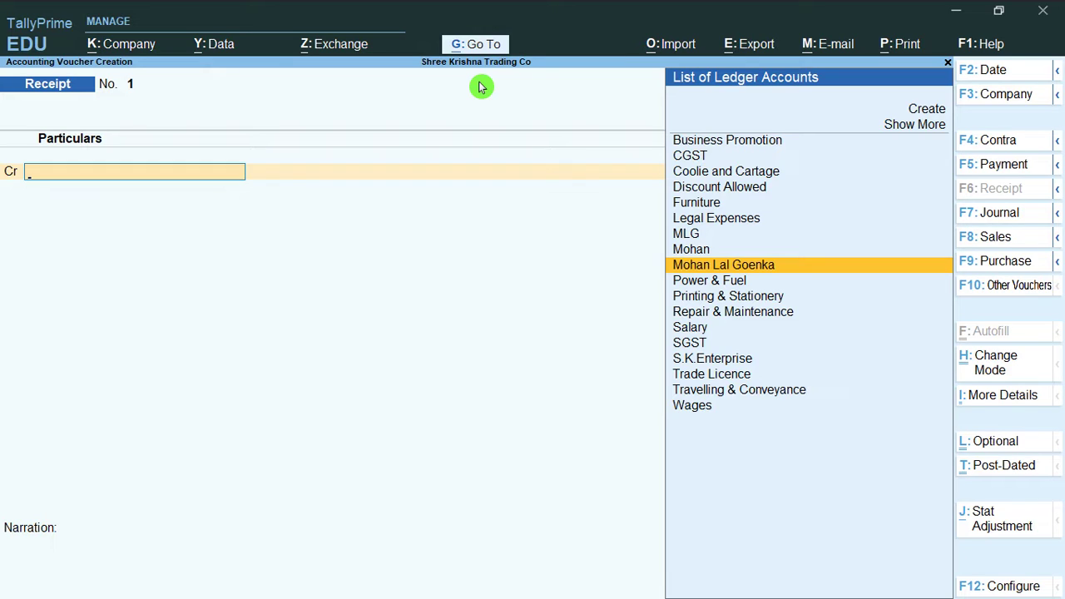
key("Return")
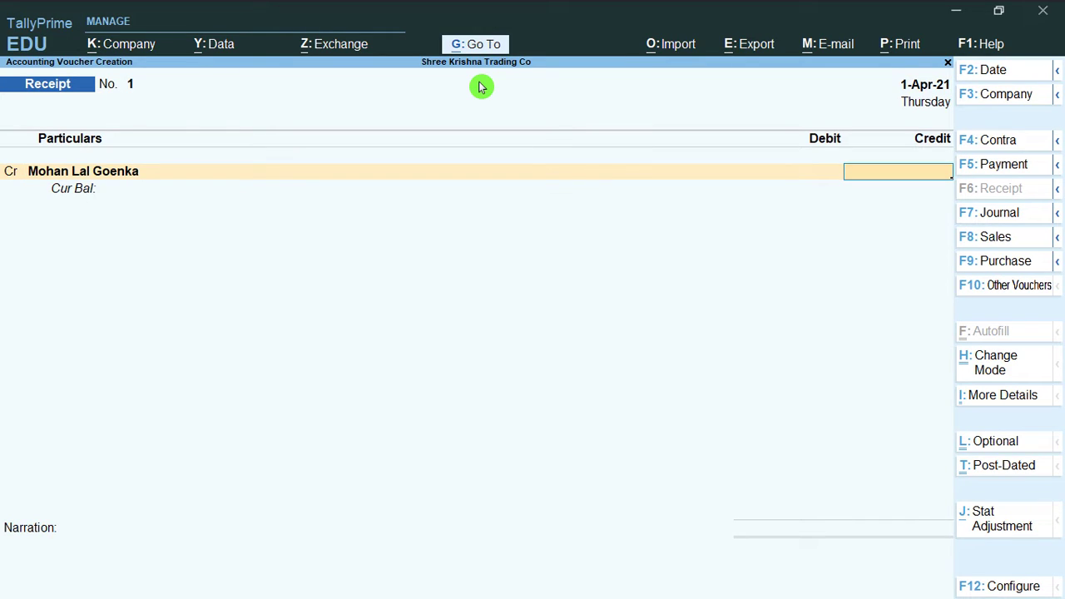
type("5000")
key("Return")
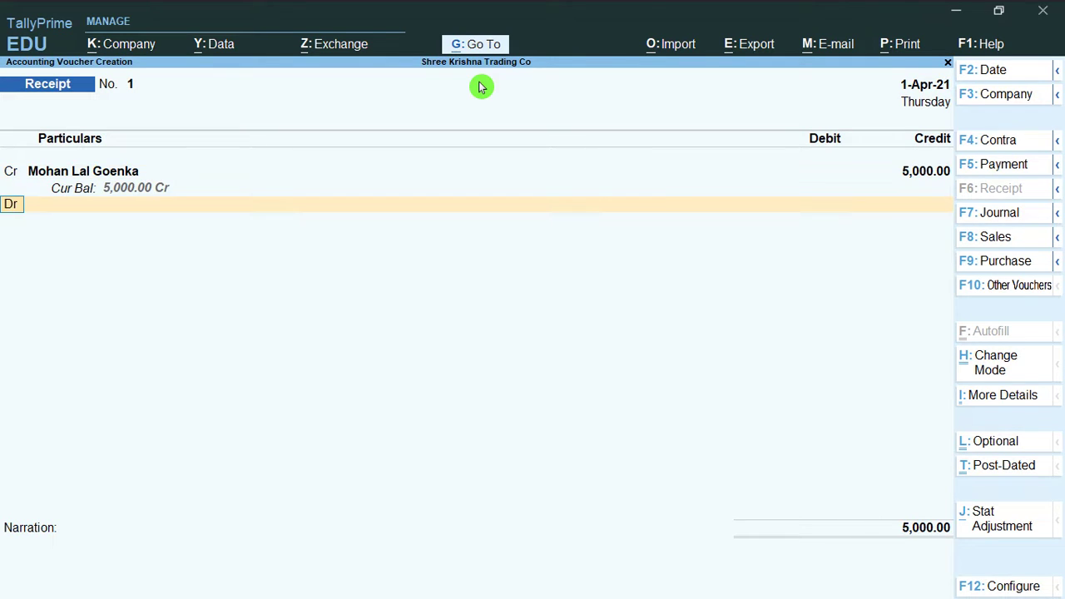
key("Return")
key("Down")
key("Return")
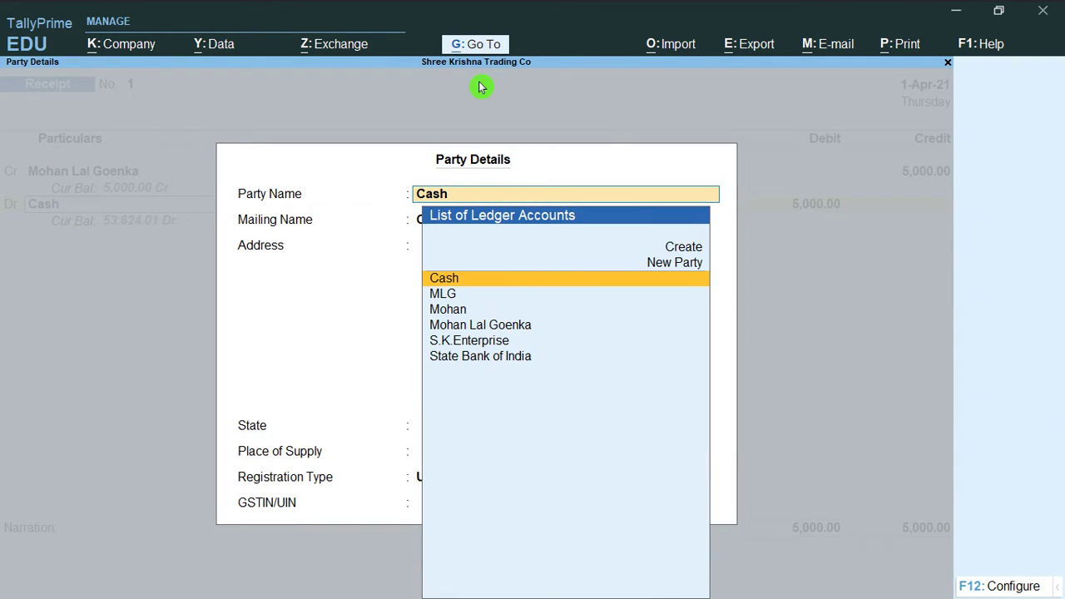
key("Escape")
key("Escape")
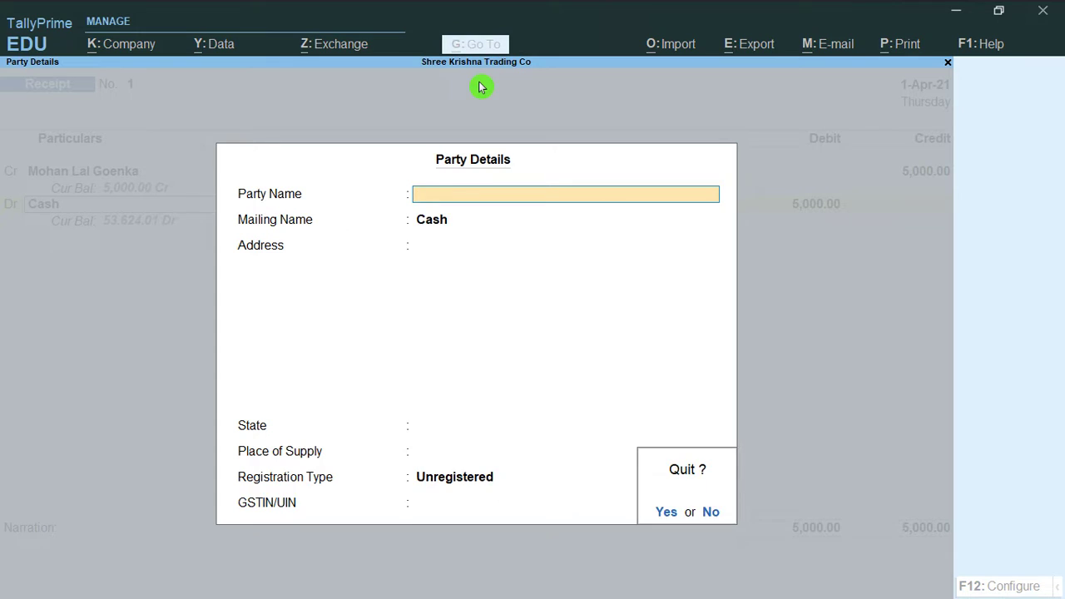
key("Return")
key("Escape")
key("Escape")
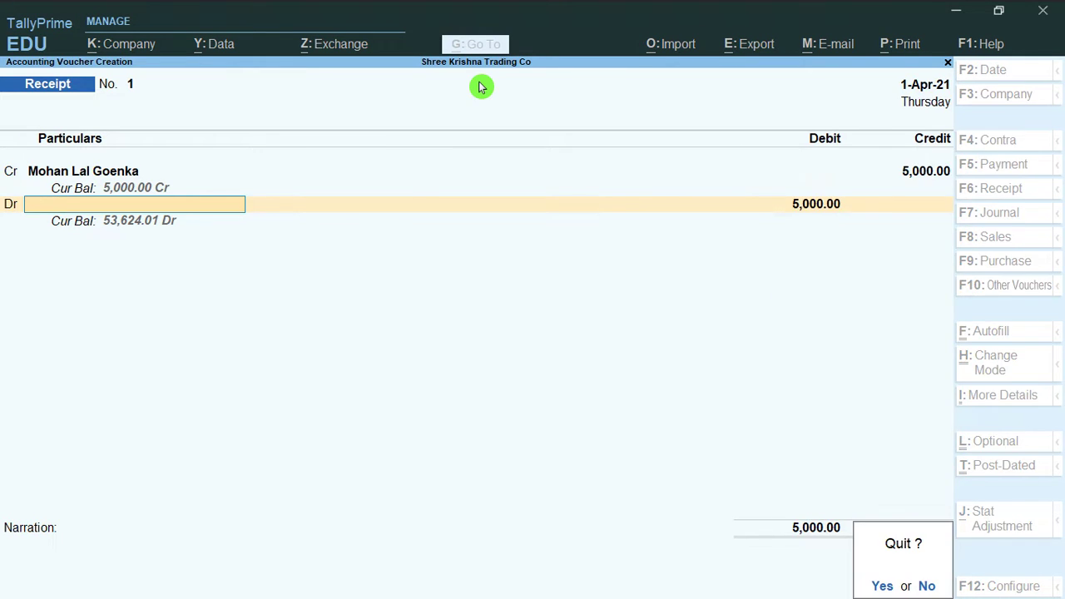
key("Return")
key("Return")
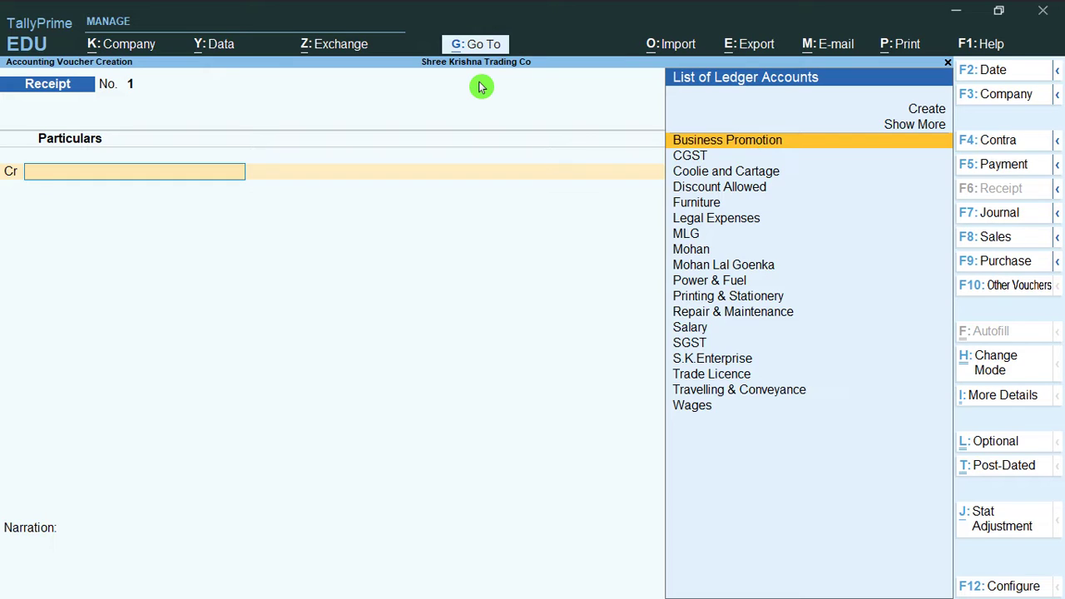
In the Receipt voucher, filter by the short-name alias, select the debtor ledger, then quit unsaved
type("Mohan")
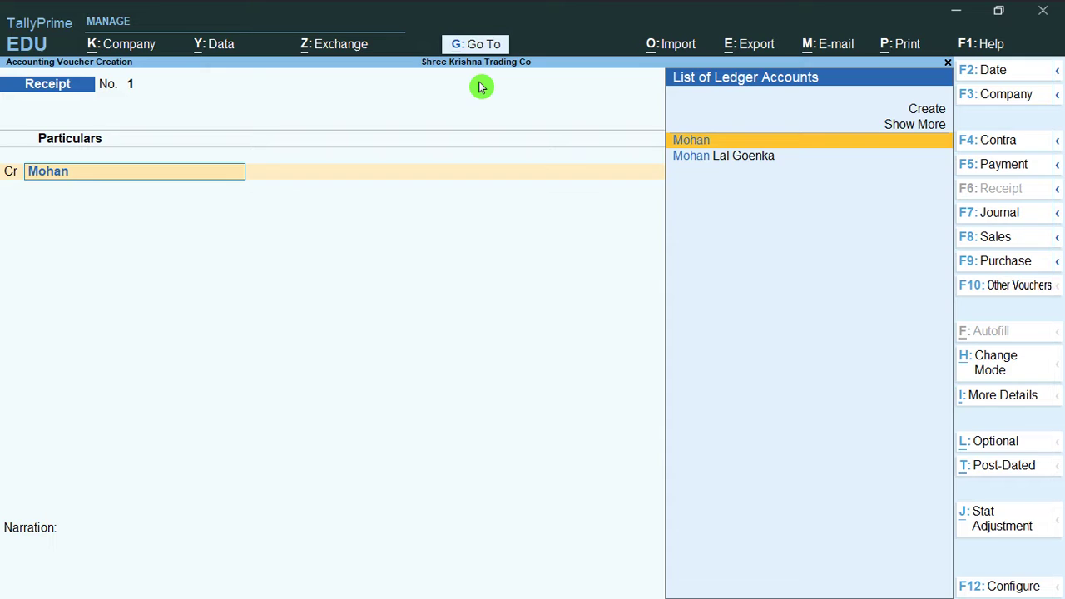
key("Down")
key("Return")
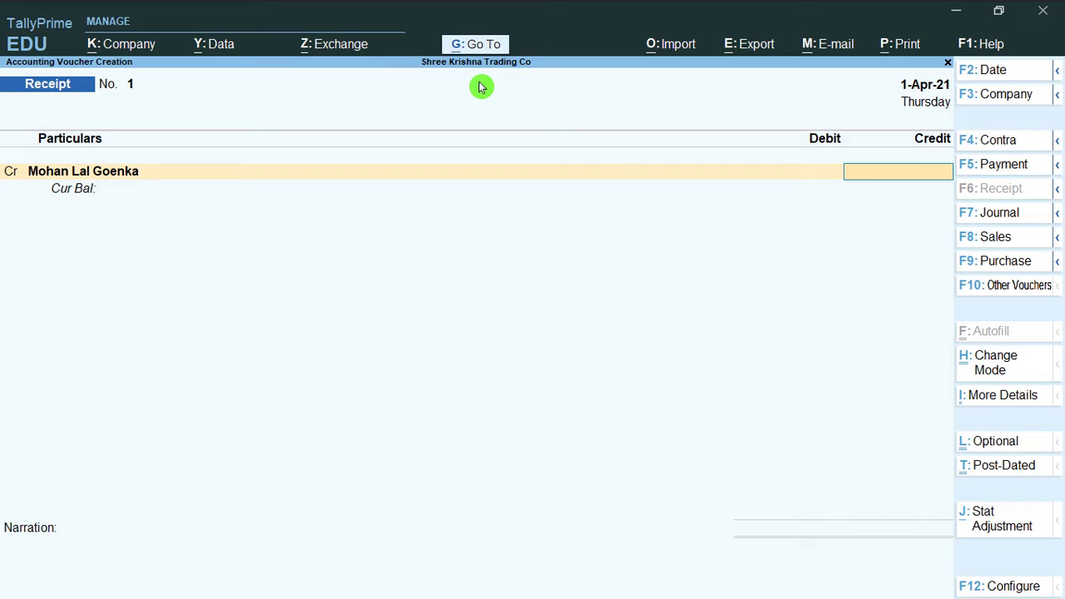
key("Escape")
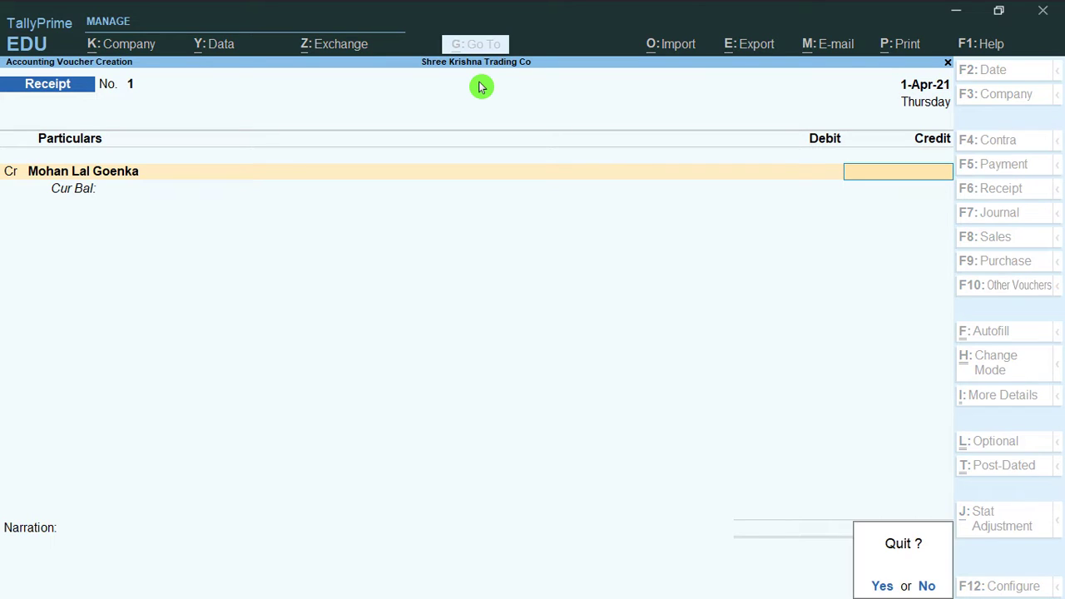
key("y")
In a fresh Receipt voucher, select the debtor ledger through its initials alias, then quit unsaved
key("Return")
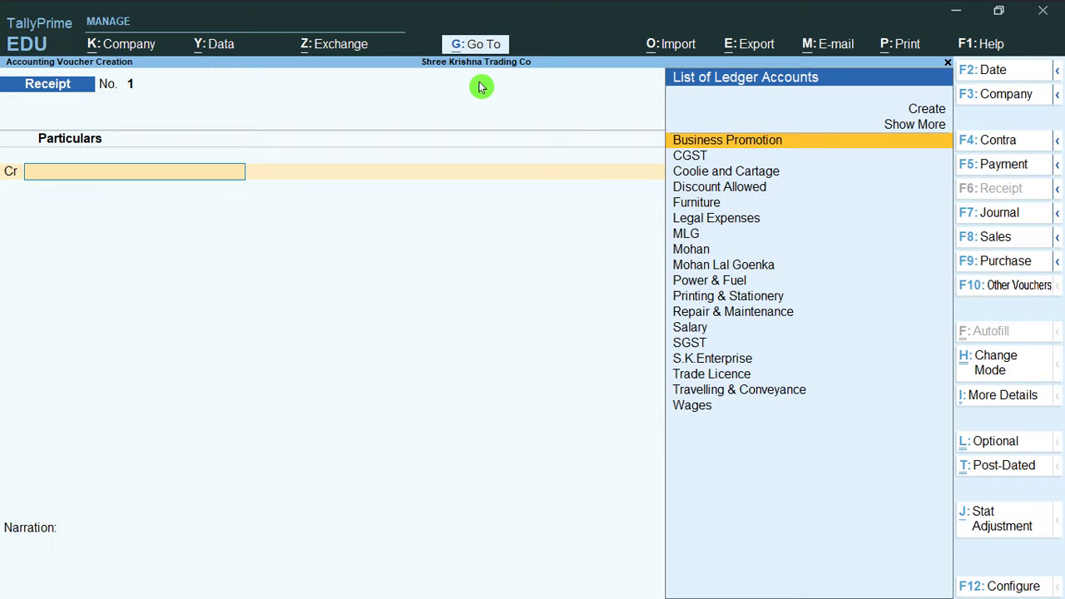
type("M")
key("Return")
key("Return")
key("Return")
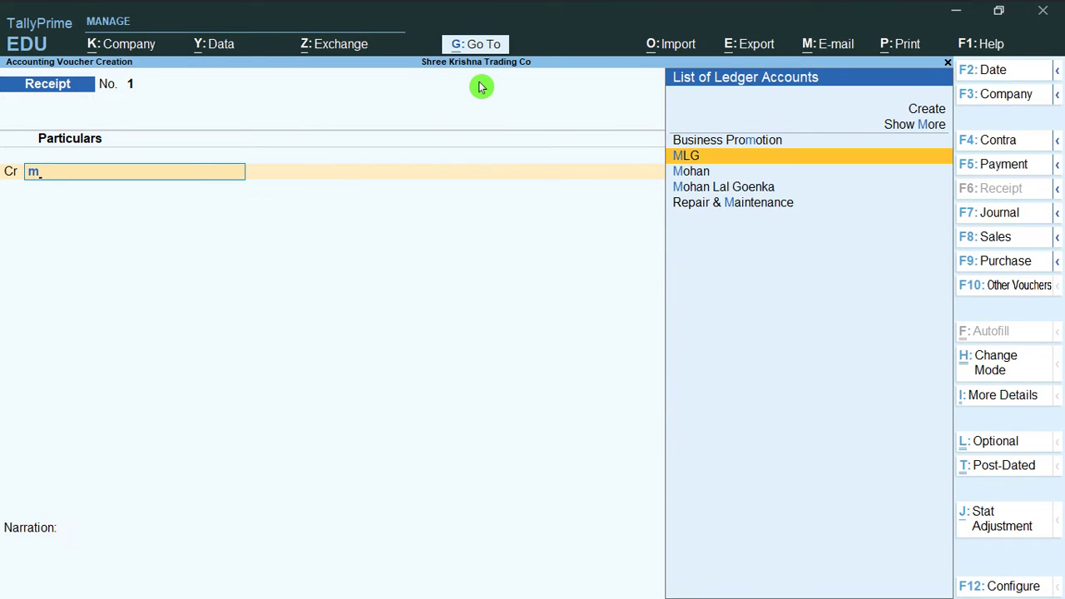
key("Return")
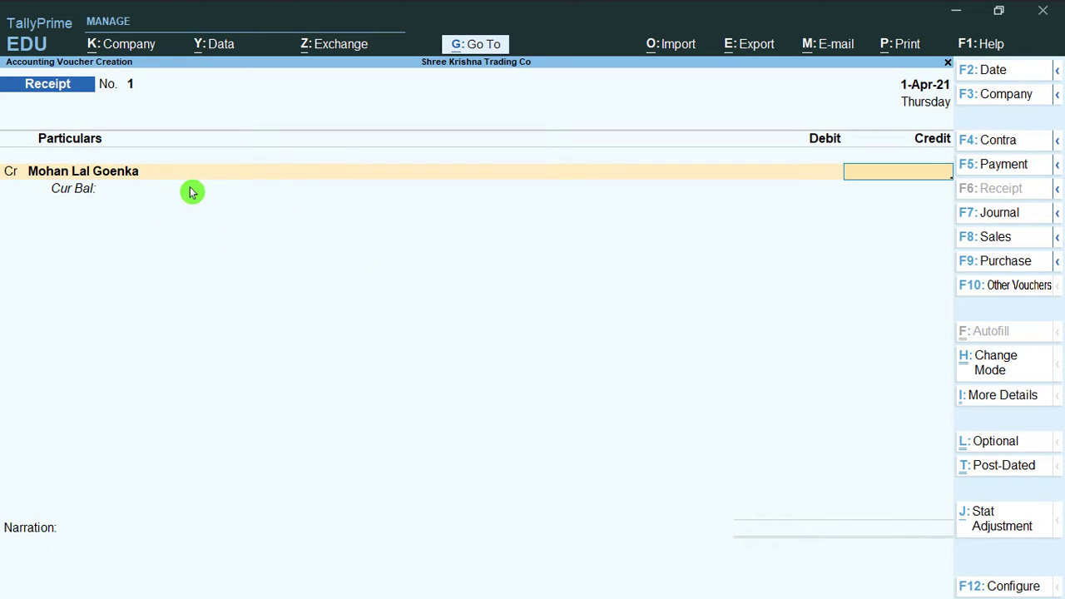
key("Escape")
key("y")
Browse both aliases and the full name in the ledger list, then quit to the Gateway of Tally
key("Return")
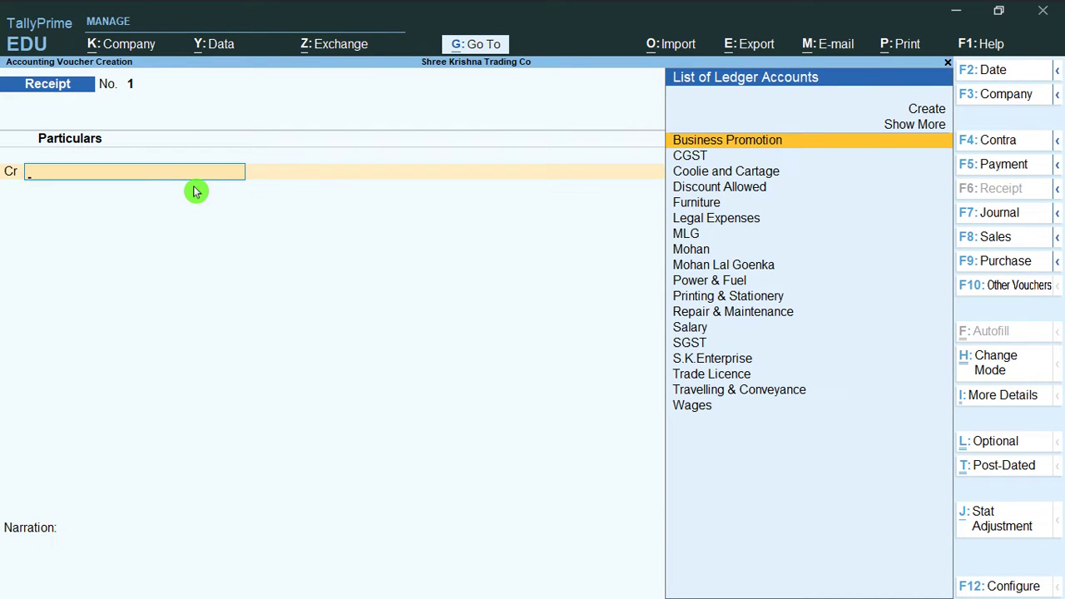
key("Down")
key("Down")
key("Down")
key("Down")
key("Down")
key("Down")
key("Down")
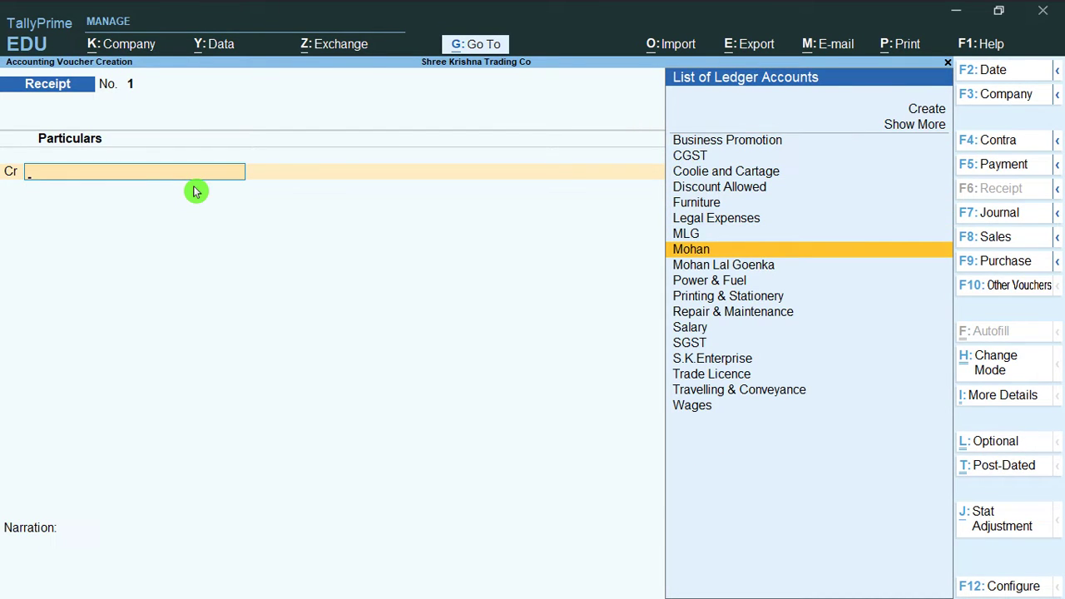
key("Down")
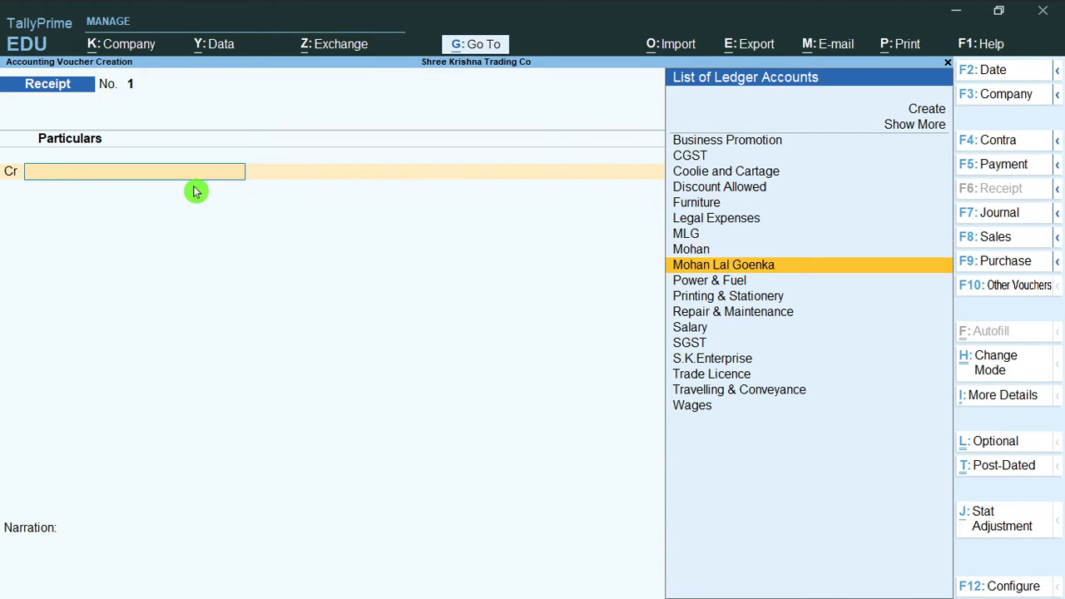
key("Up")
key("Up")
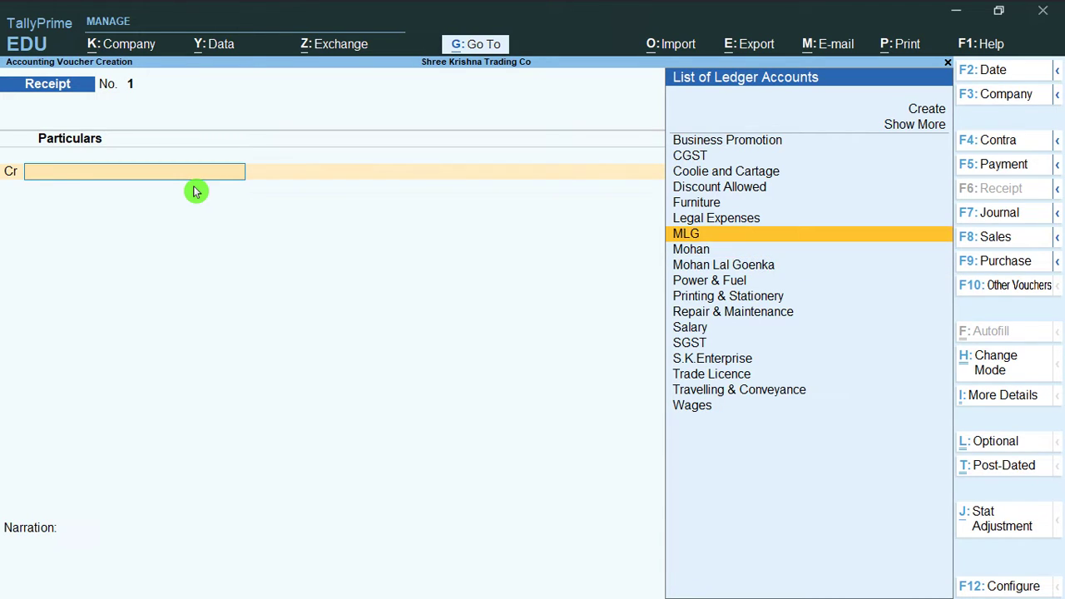
key("Down")
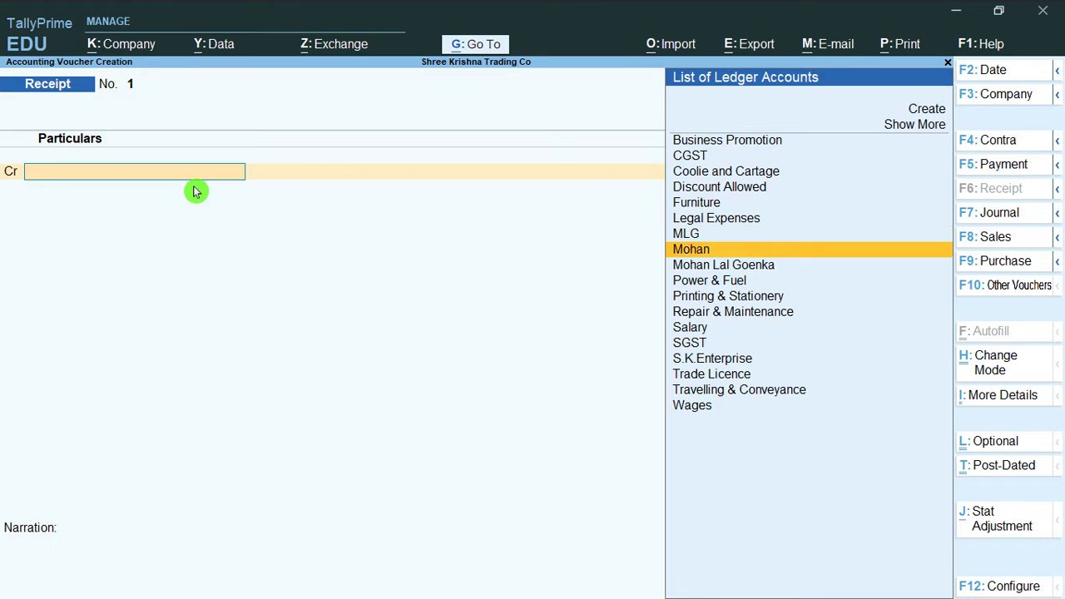
key("Down")
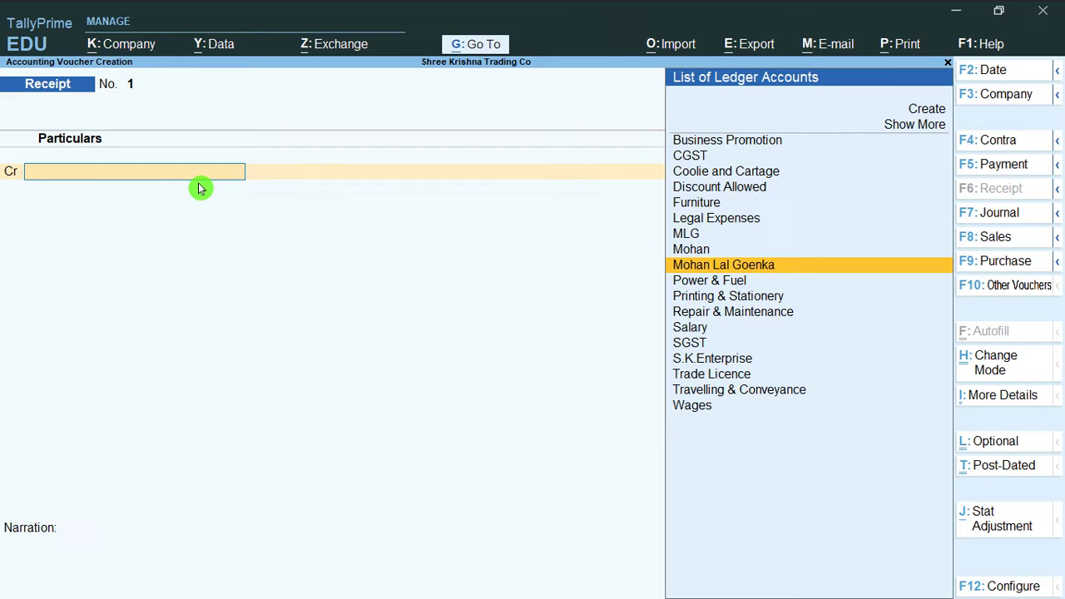
key("Escape")
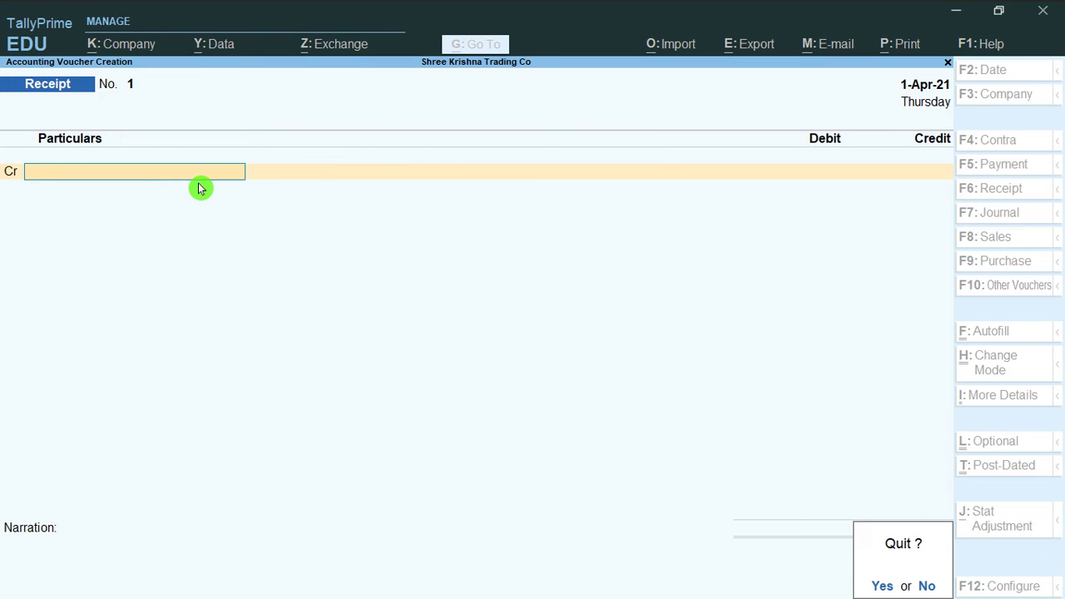
key("y")
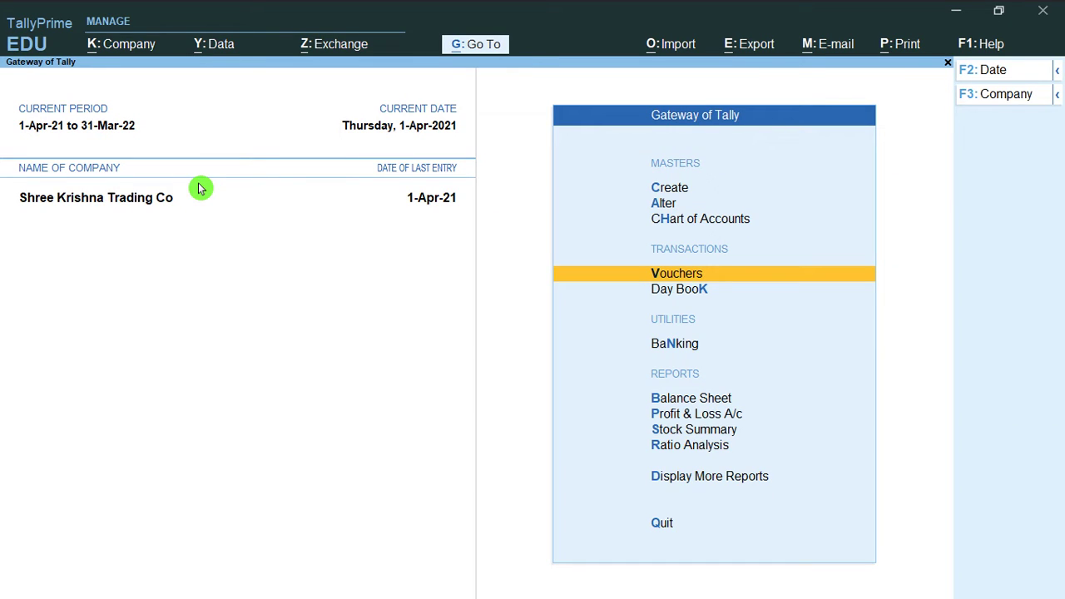
Open the debtor's ledger for alteration via Alter > Ledger
key("a")
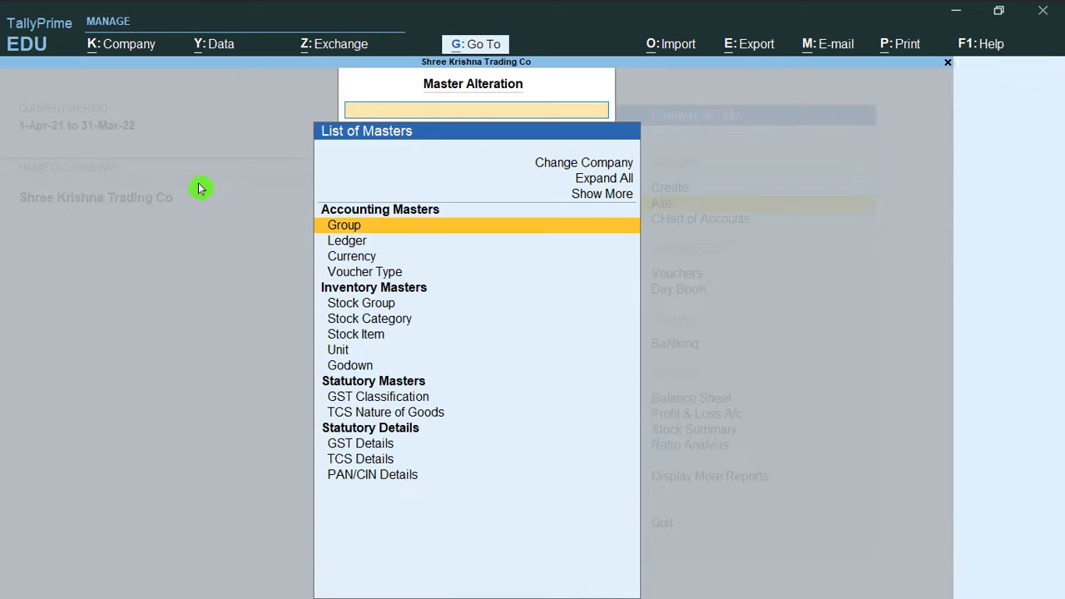
key("Down")
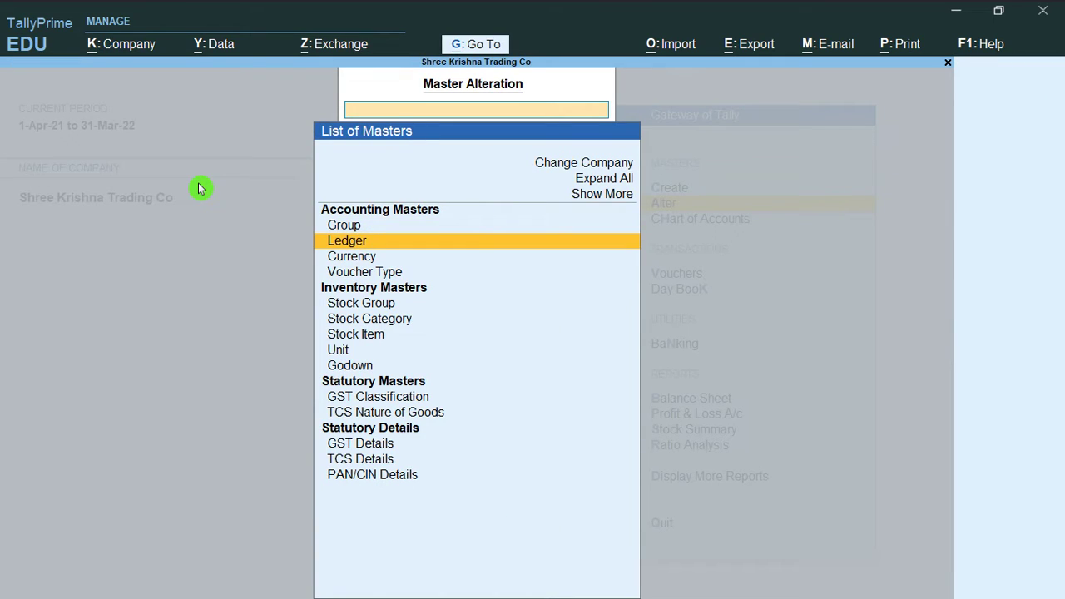
key("Return")
key("Down")
key("Down")
key("Down")
key("Down")
key("Down")
key("Down")
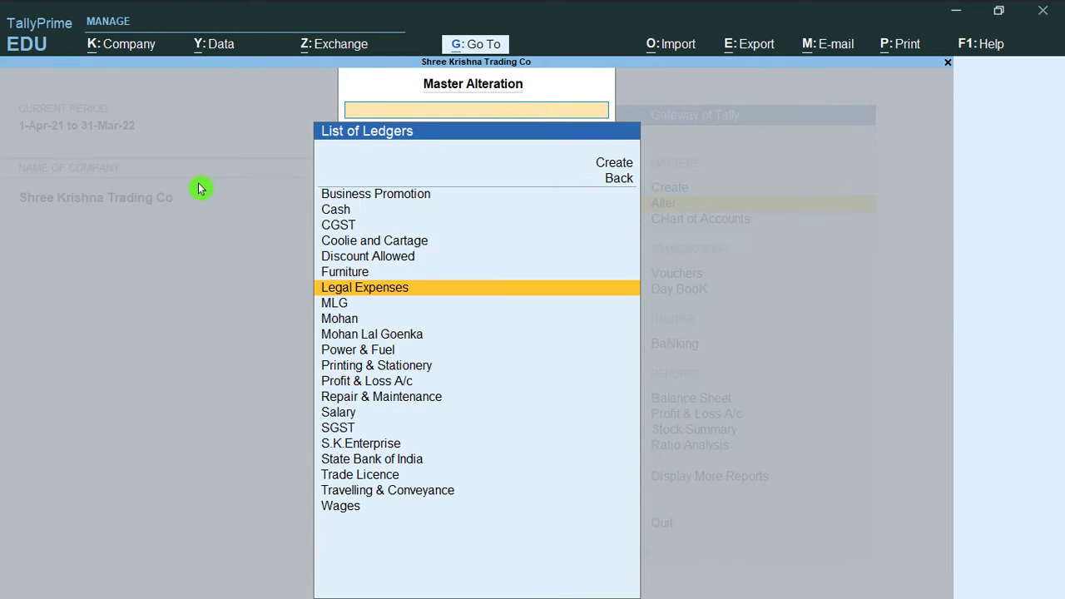
key("Down")
key("Down")
key("Down")
key("Return")
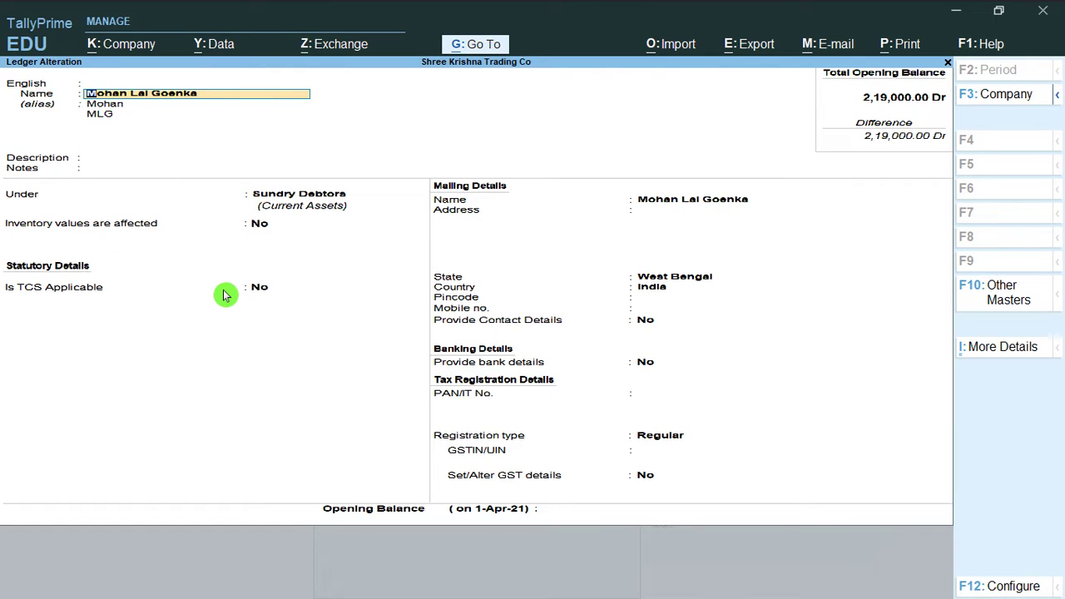
In the F12 configuration, switch Provide aliases for Name to No, then back to Yes
key("F12")
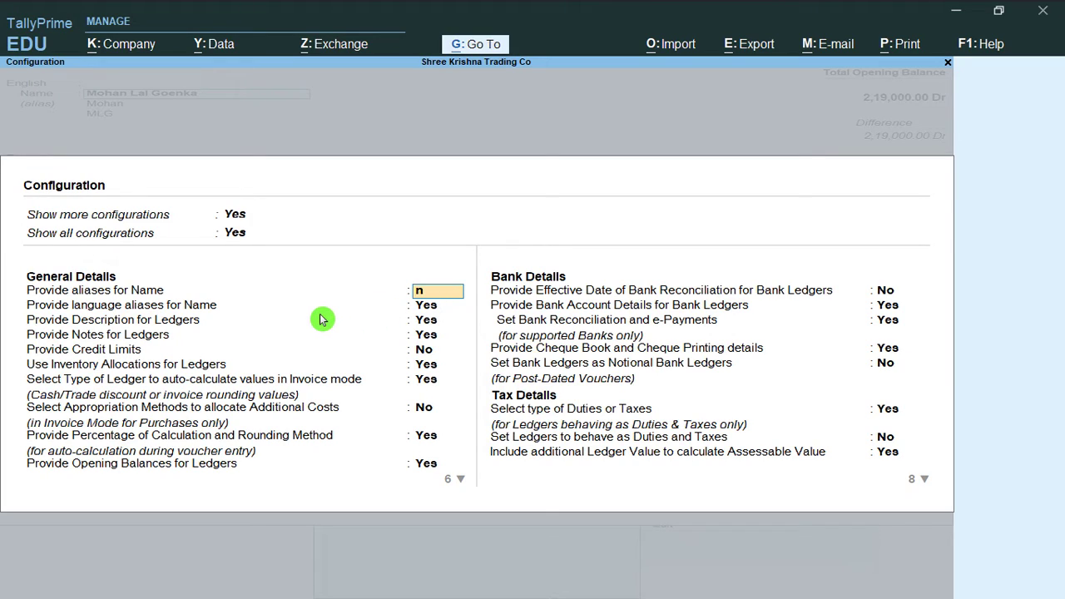
key("Return")
key("Up")
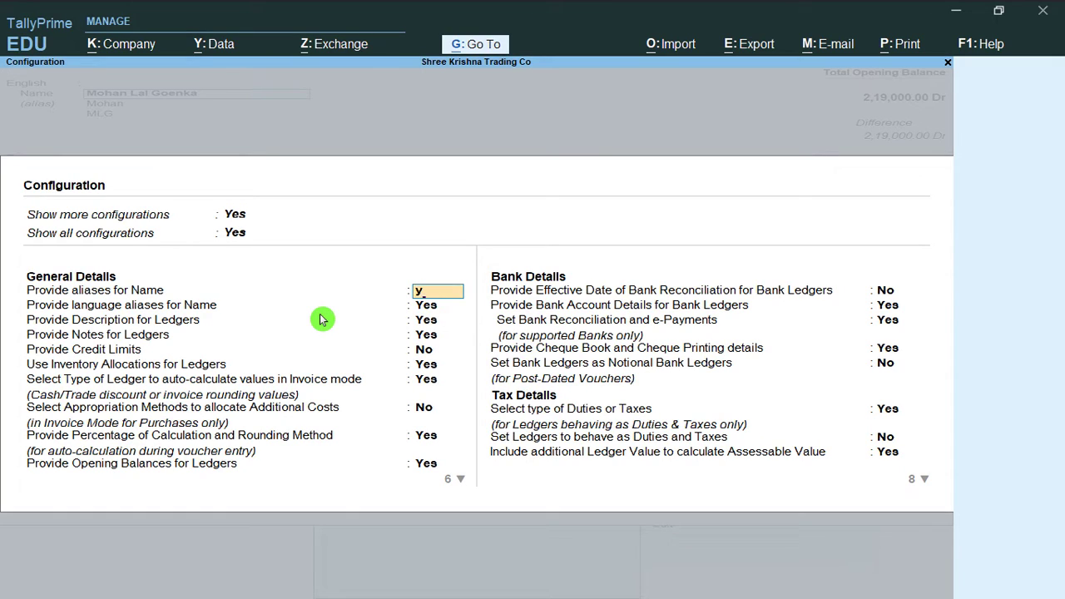
type("y")
key("Return")
key("ctrl+a")
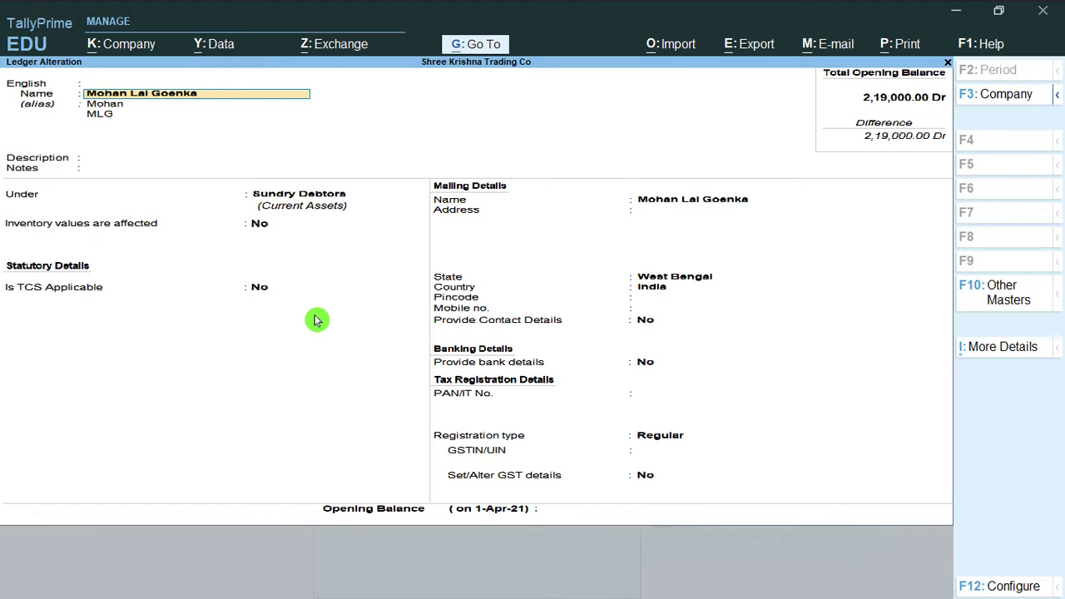
key("F12")
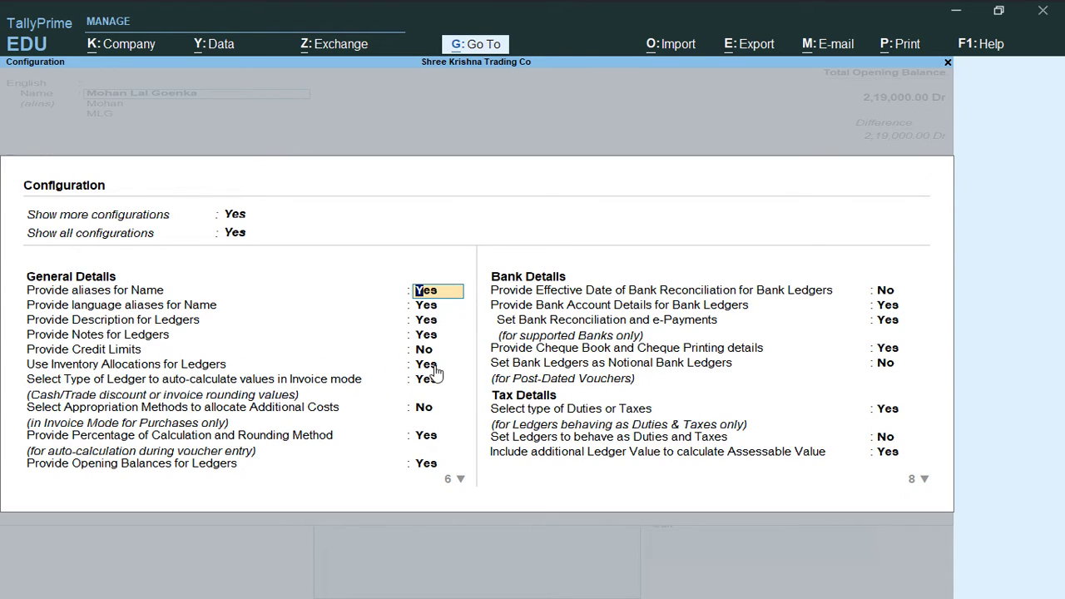
left_click(427, 353)
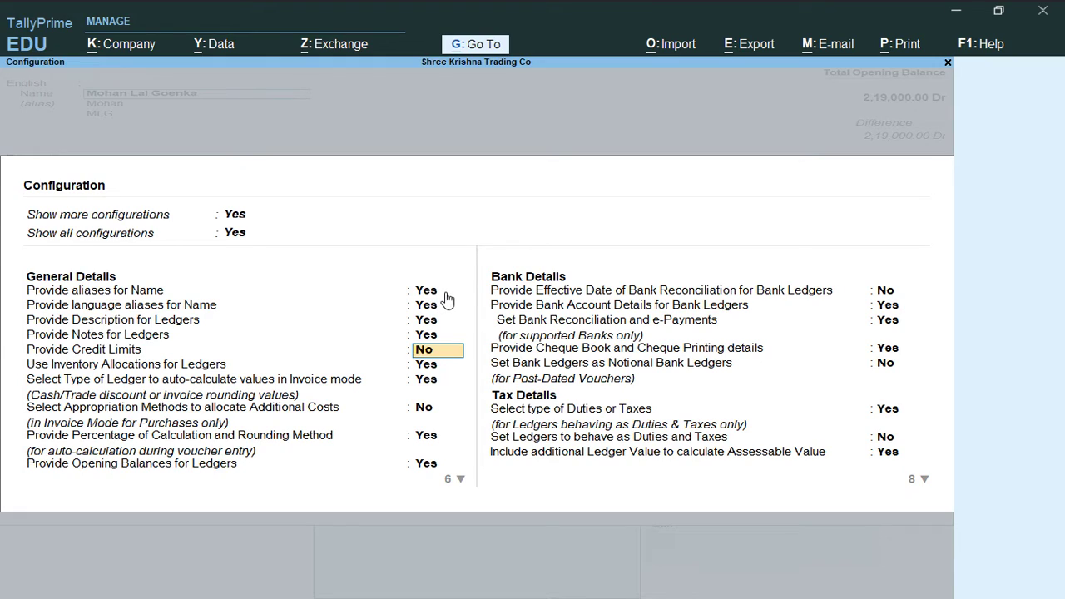
key("ctrl+a")
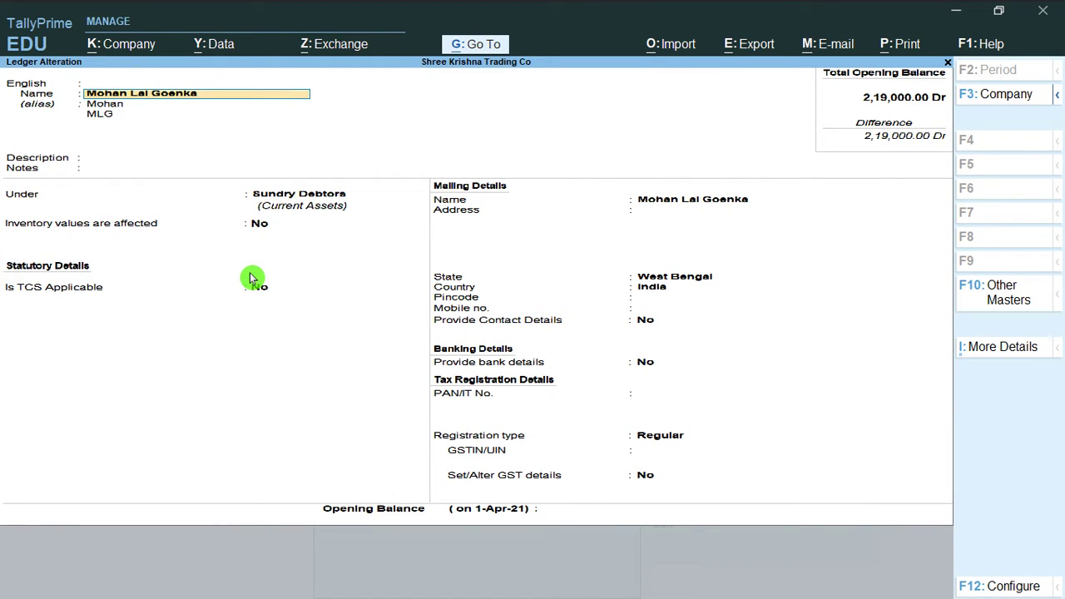
key("F12")
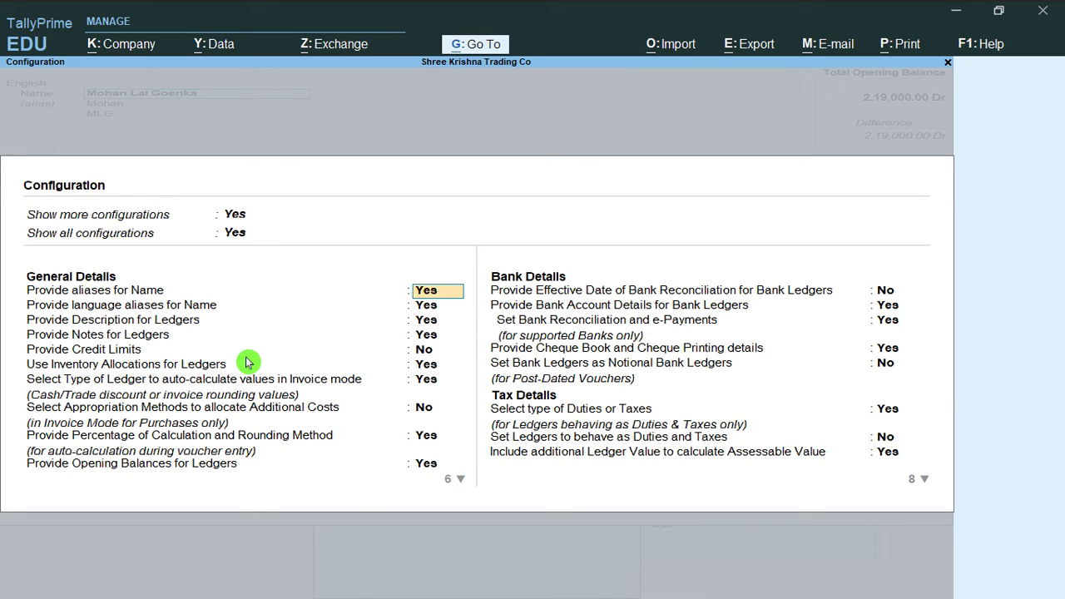
key("alt+z")
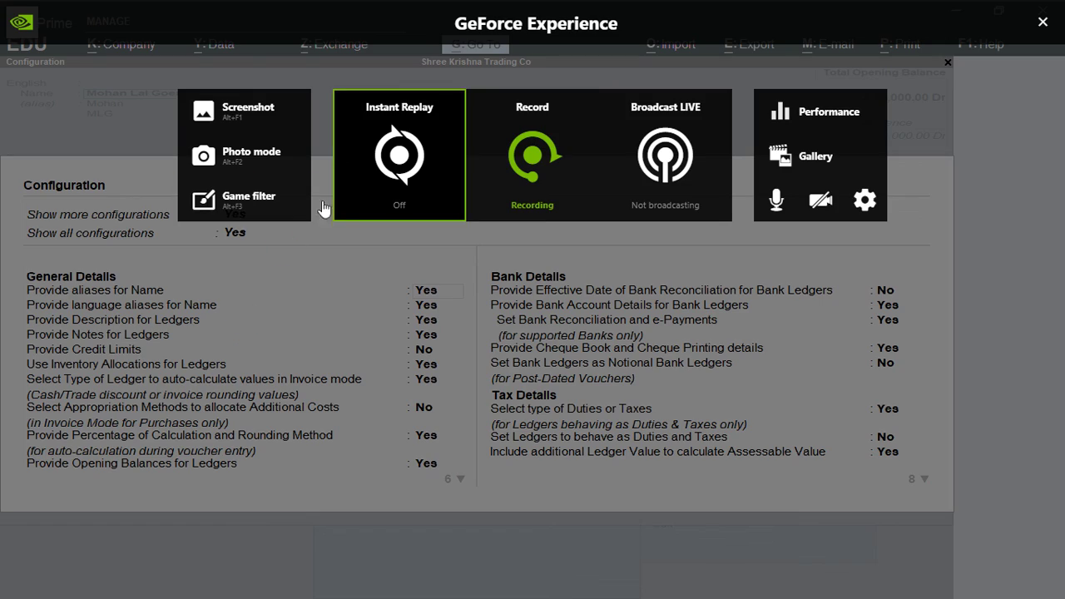